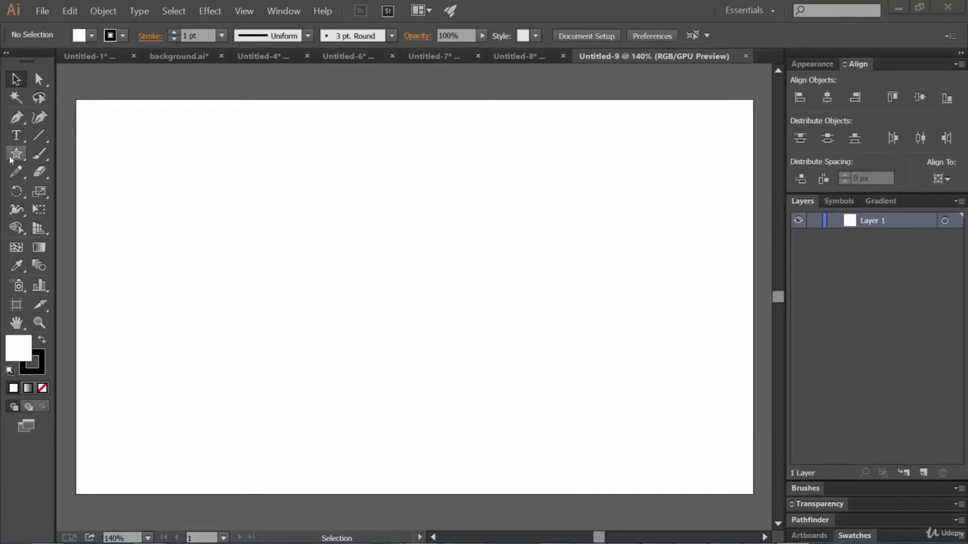
# Step: Draw a rectangle covering the whole artboard and fill it with a radial gradient
pyautogui.moveTo(11, 157); pyautogui.dragTo(76, 153)
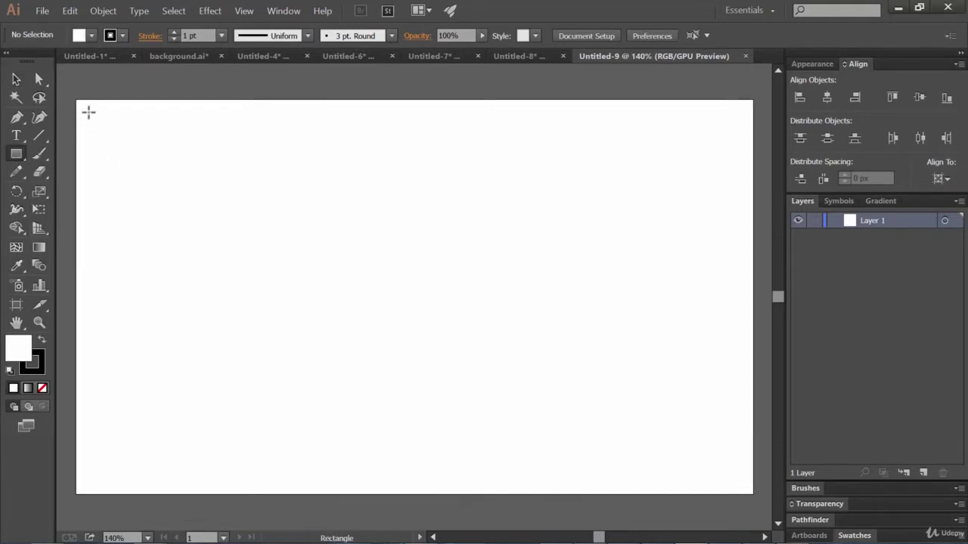
pyautogui.moveTo(77, 99); pyautogui.dragTo(755, 495)
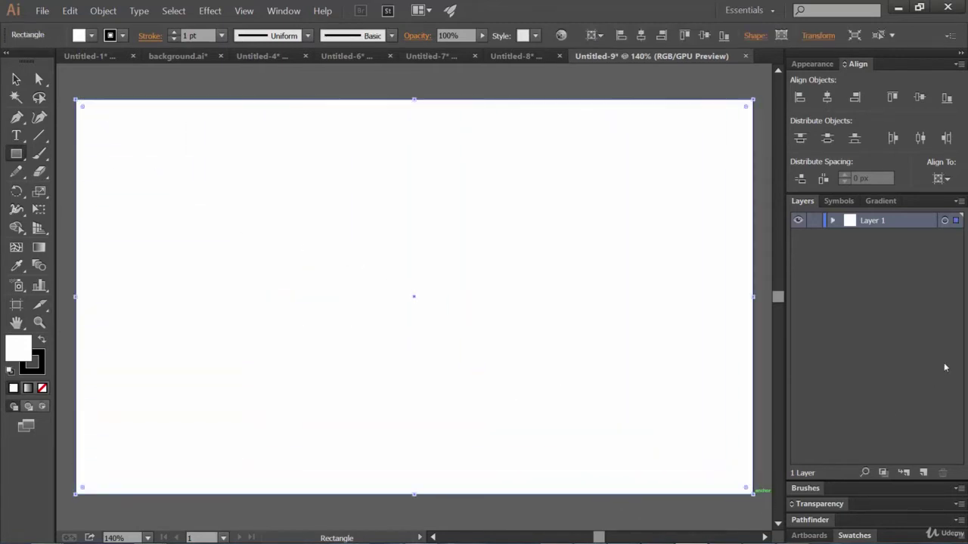
pyautogui.click(885, 201)
pyautogui.click(913, 224)
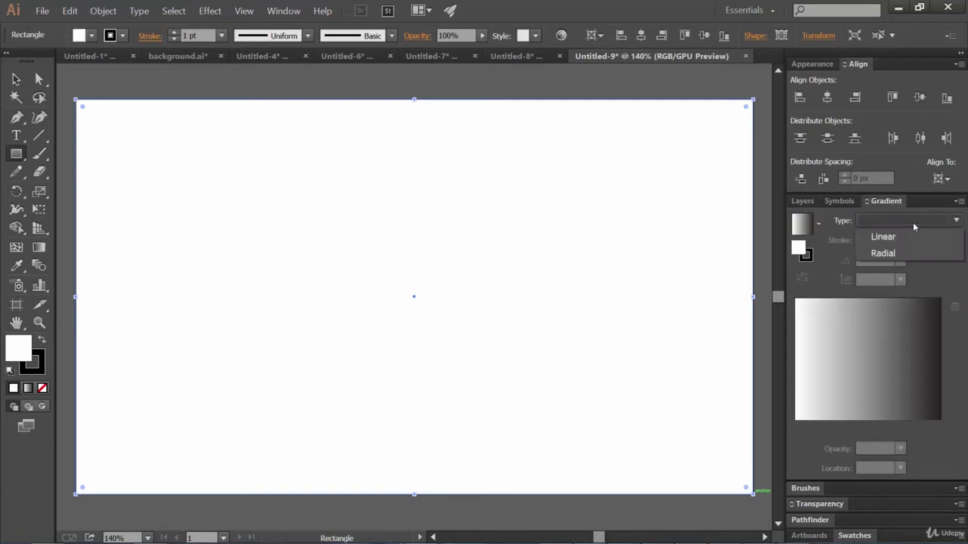
pyautogui.click(881, 253)
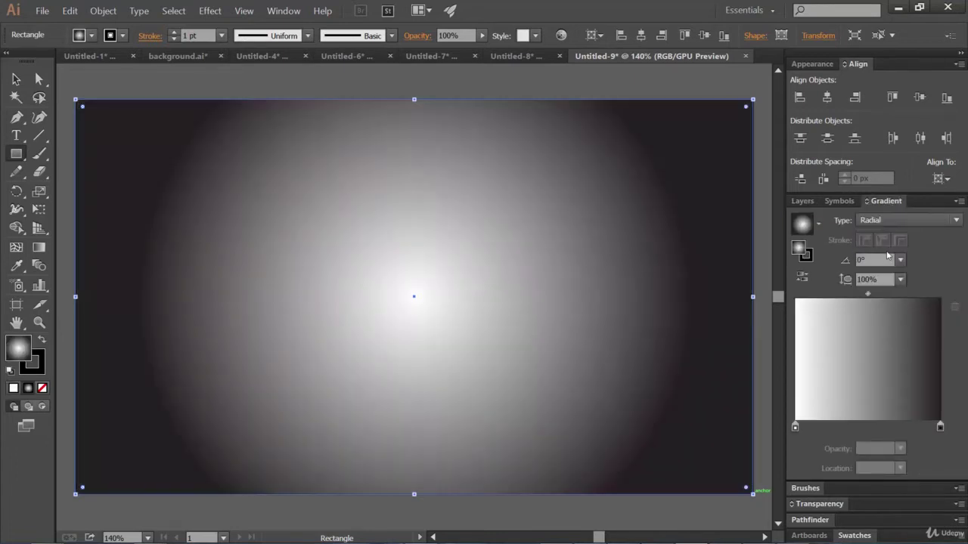
# Step: Set the radial gradient's inner colour stop to dark blue, hex 000099
pyautogui.doubleClick(795, 428)
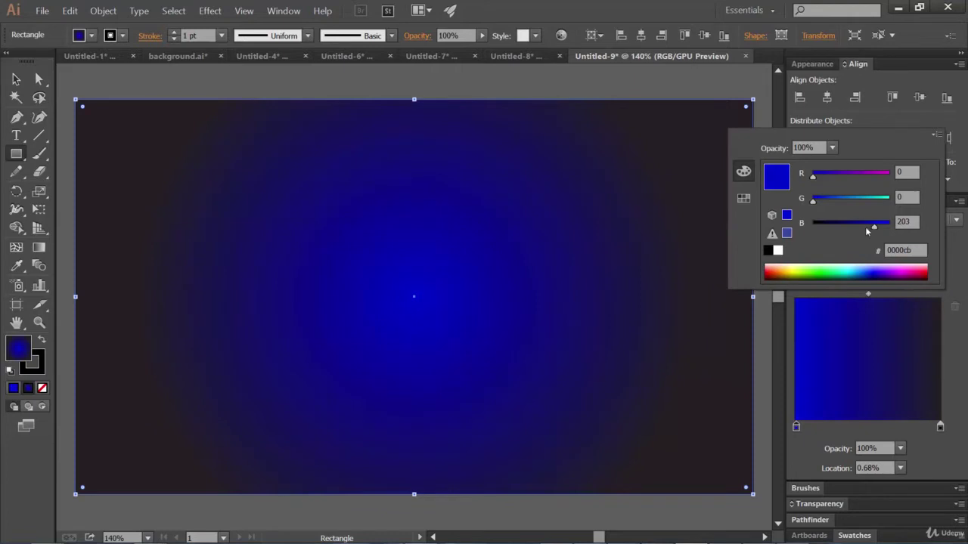
pyautogui.moveTo(868, 230); pyautogui.dragTo(858, 231)
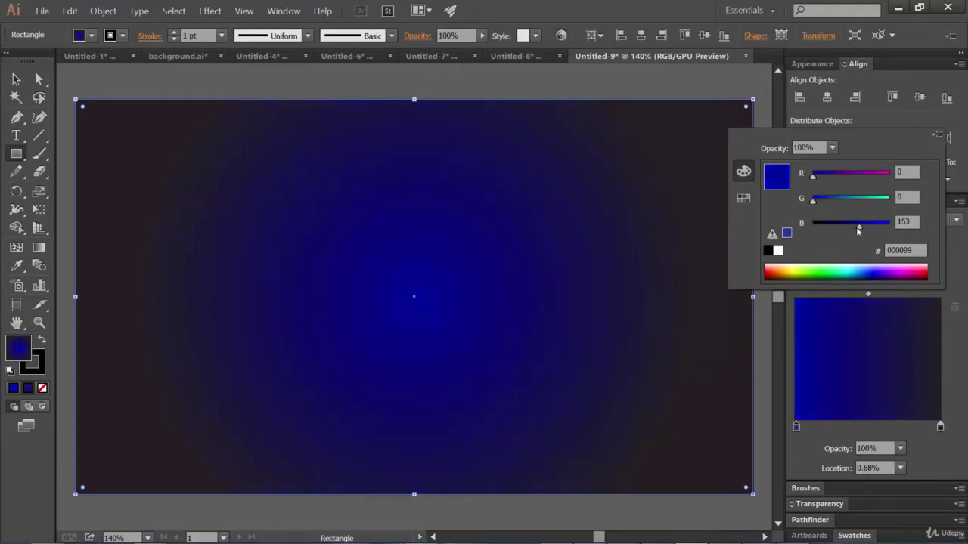
pyautogui.click(909, 80)
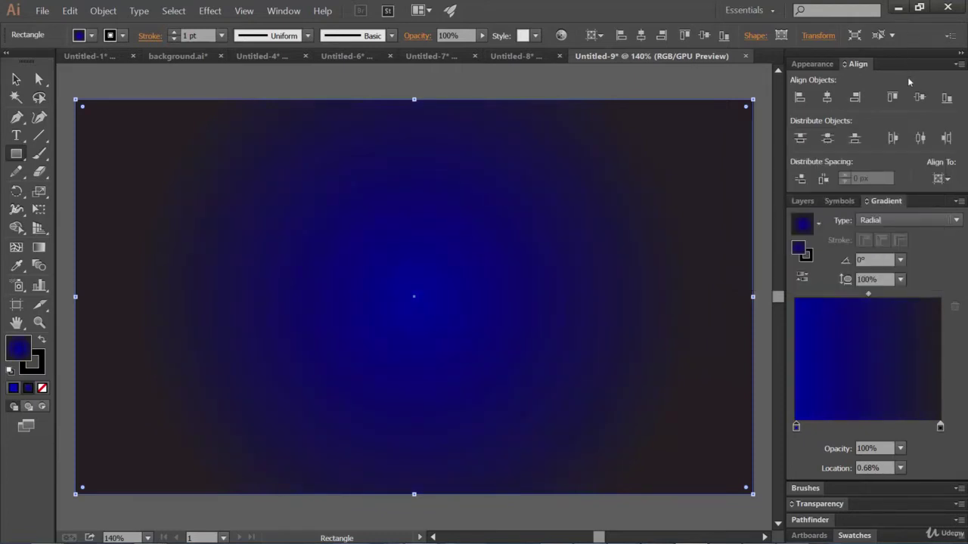
# Step: Draw a circle with the Ellipse tool and position it near the middle of the artboard
pyautogui.moveTo(15, 153); pyautogui.dragTo(91, 195)
pyautogui.moveTo(348, 213)
pyautogui.mouseDown()
pyautogui.moveTo(398, 293)
pyautogui.moveTo(513, 417)
pyautogui.mouseUp()
pyautogui.press('v')
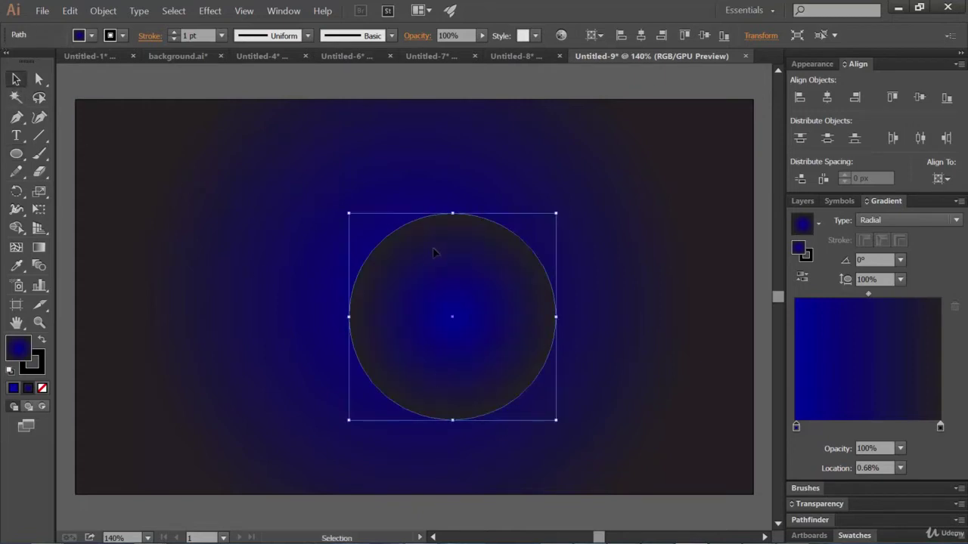
pyautogui.moveTo(435, 252); pyautogui.dragTo(397, 224)
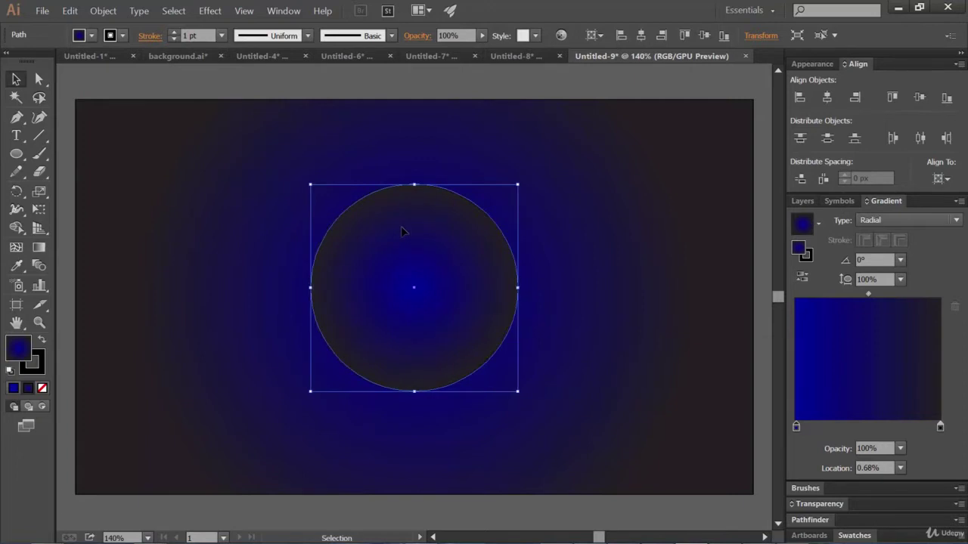
# Step: Fill the circle with solid white
pyautogui.click(79, 39)
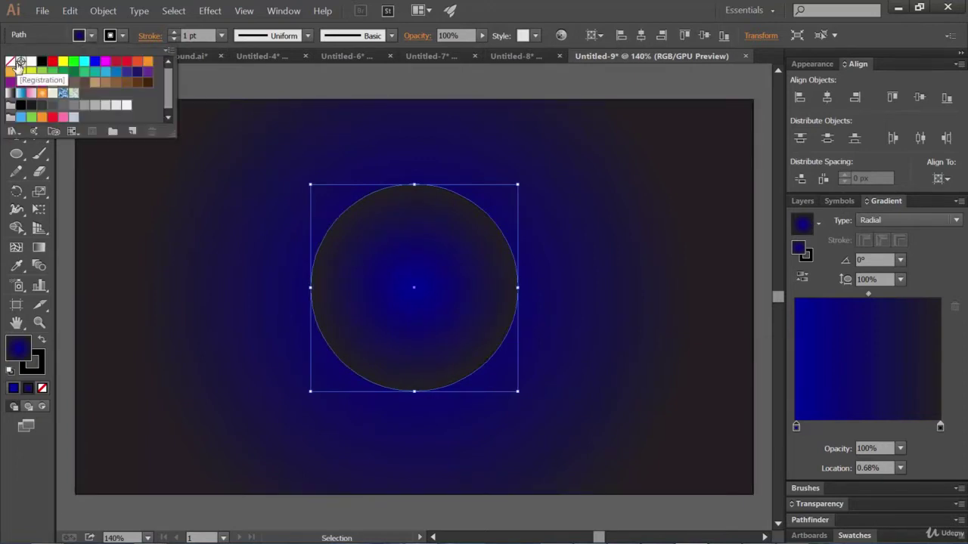
pyautogui.click(31, 61)
pyautogui.click(594, 5)
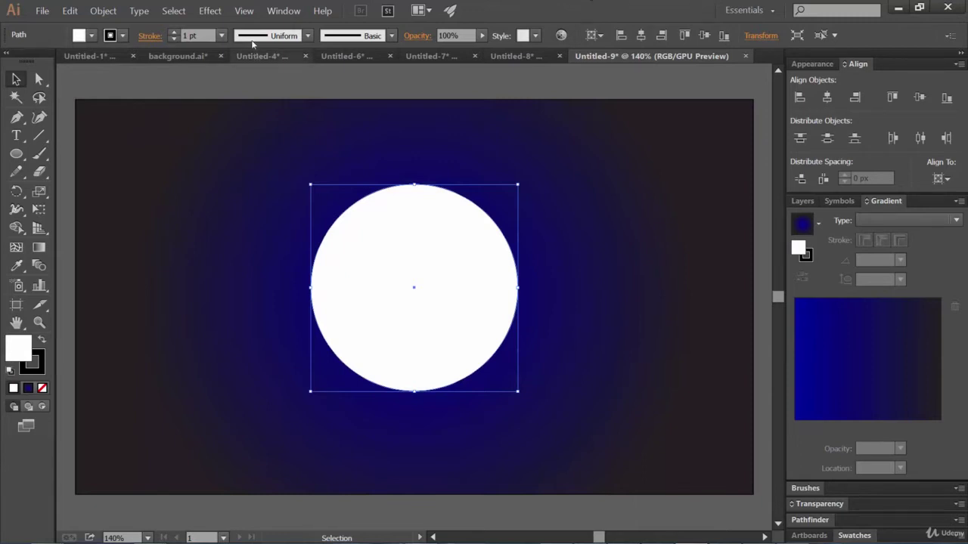
pyautogui.click(210, 11)
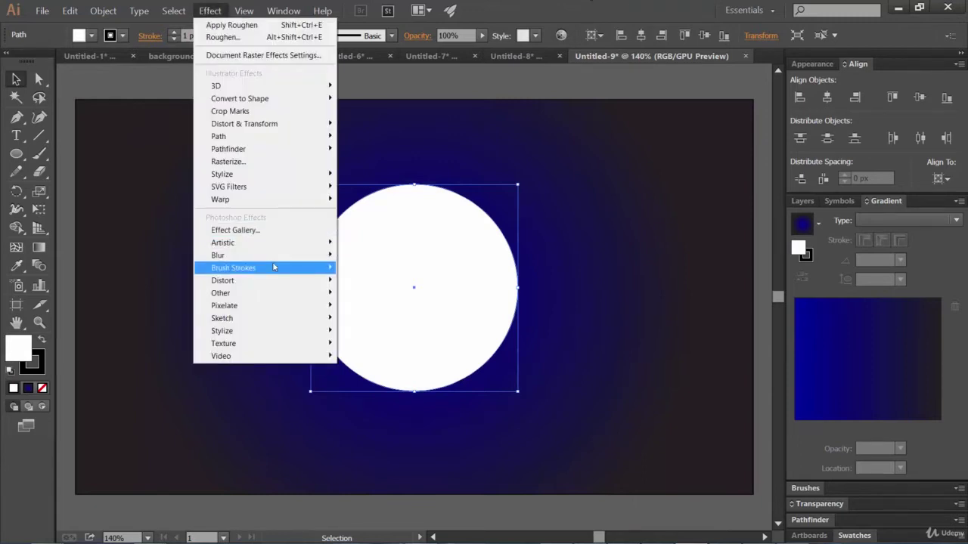
pyautogui.moveTo(279, 256)
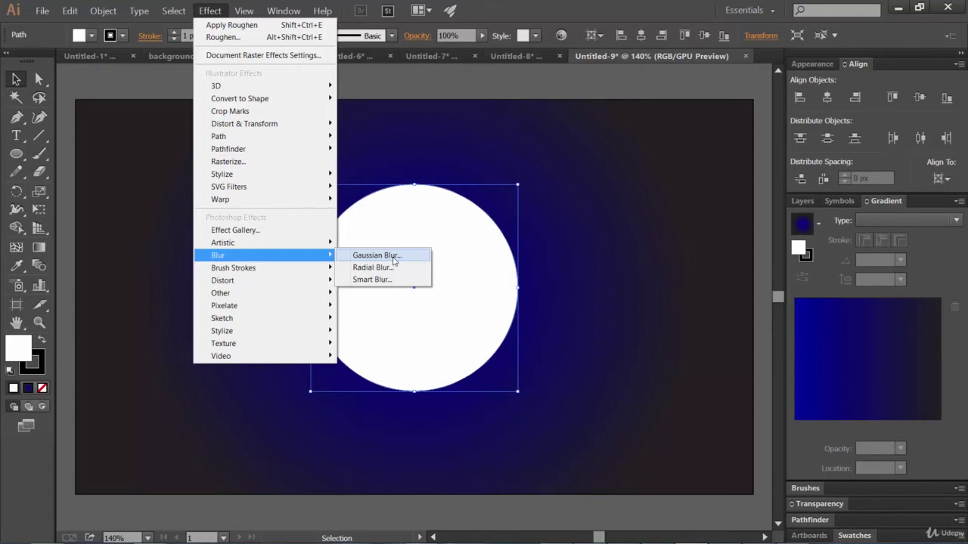
pyautogui.click(394, 259)
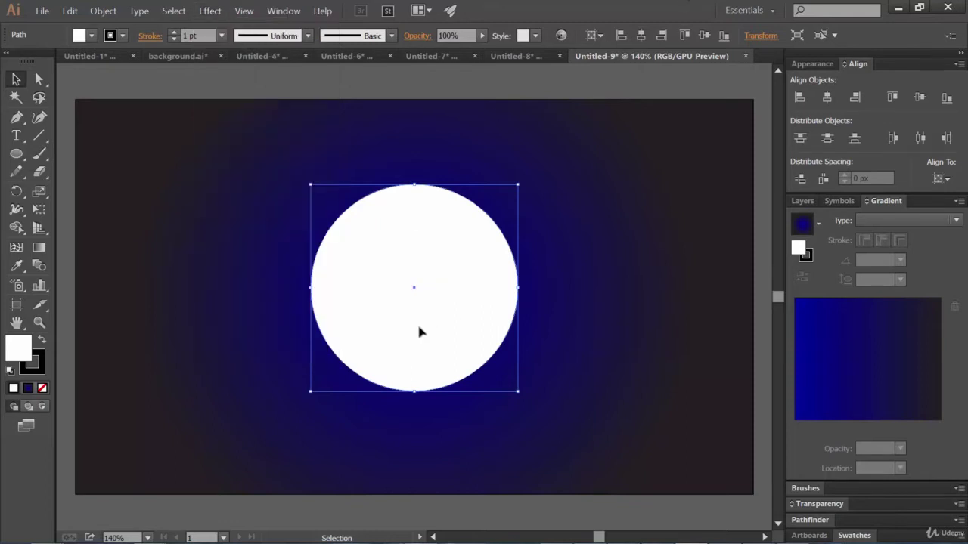
pyautogui.click(209, 10)
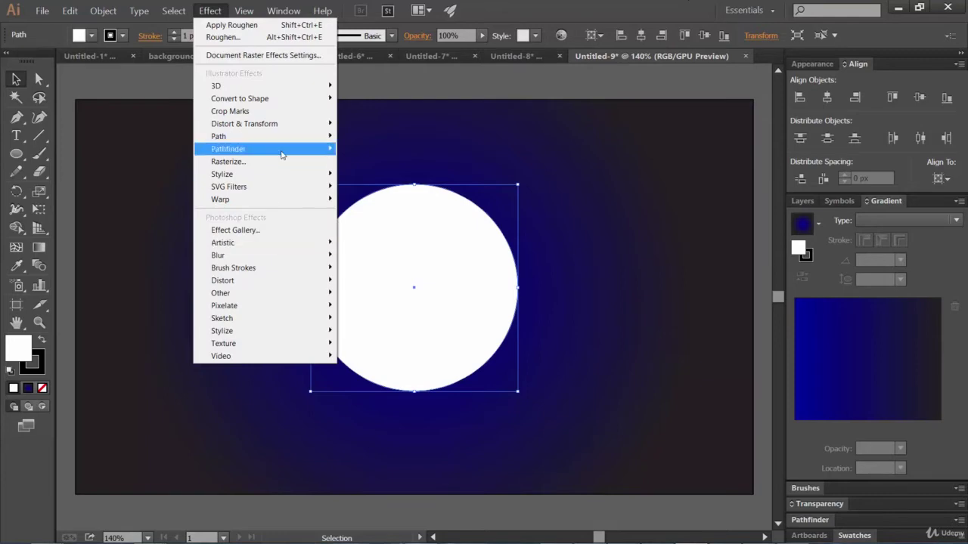
pyautogui.moveTo(291, 199)
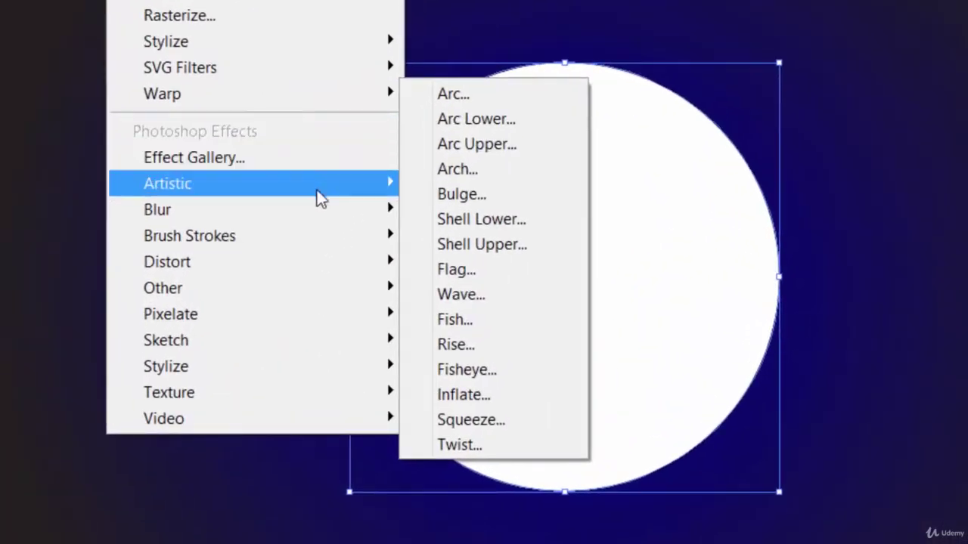
pyautogui.moveTo(298, 252)
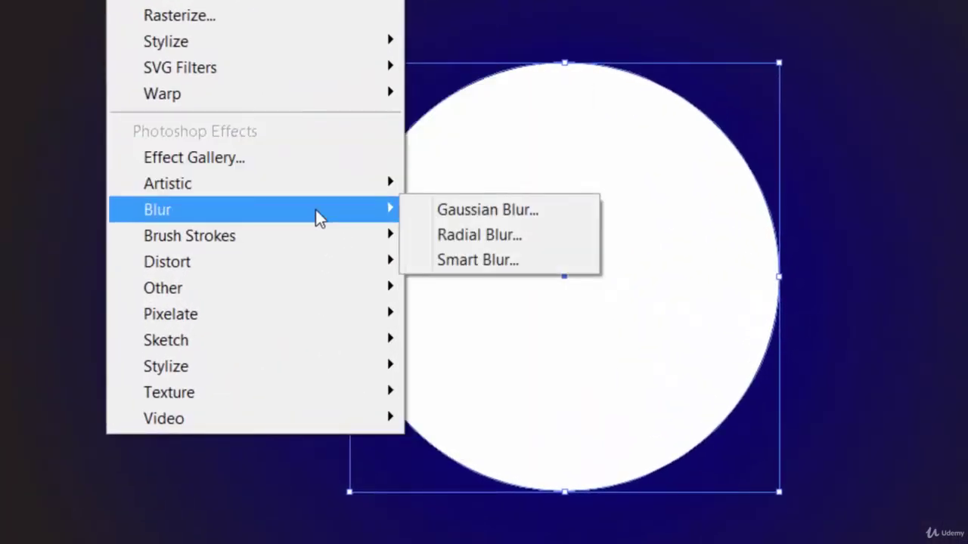
pyautogui.click(495, 211)
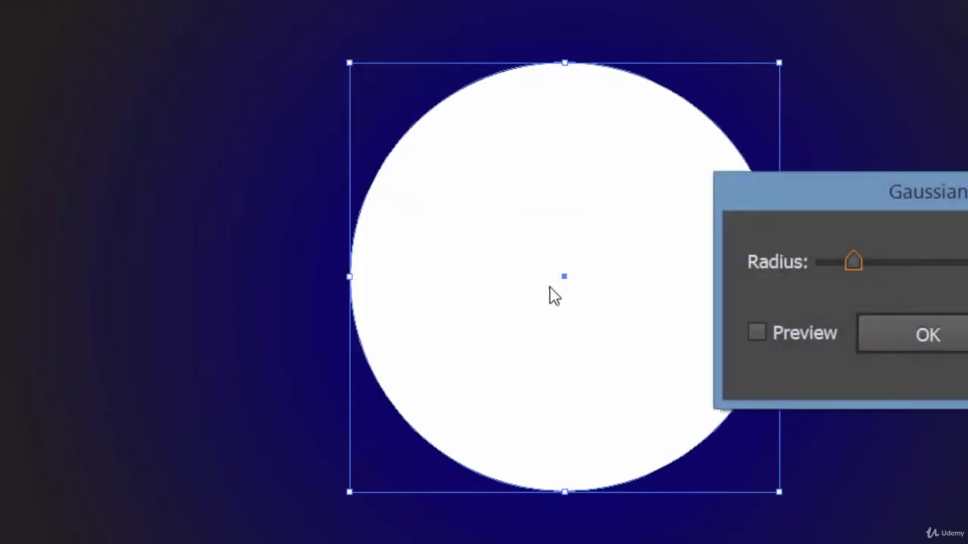
pyautogui.click(822, 342)
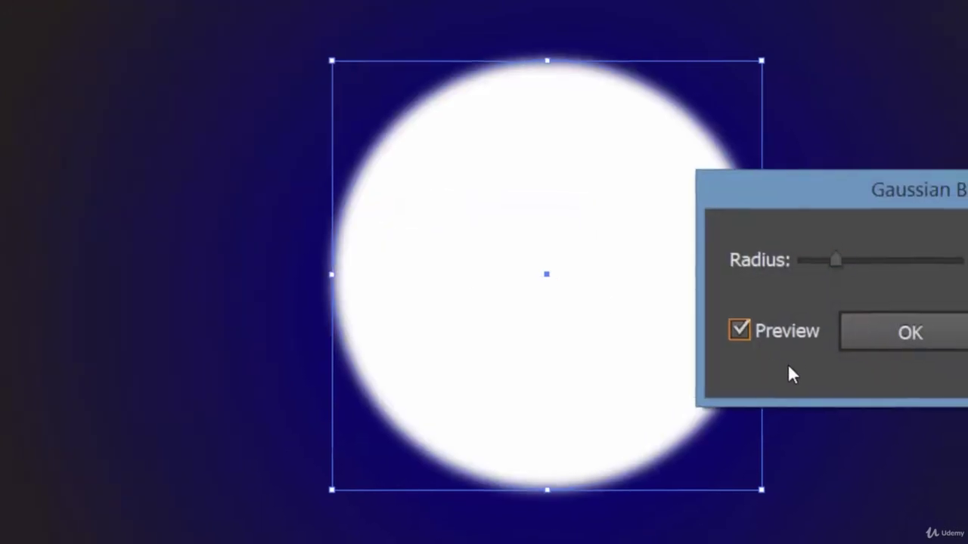
pyautogui.moveTo(726, 161); pyautogui.dragTo(875, 3)
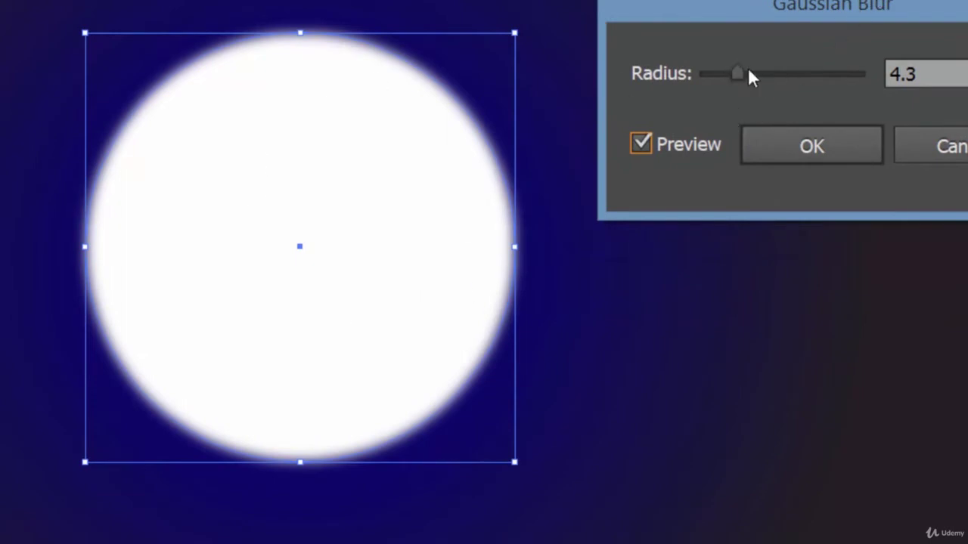
pyautogui.moveTo(750, 75); pyautogui.dragTo(789, 83)
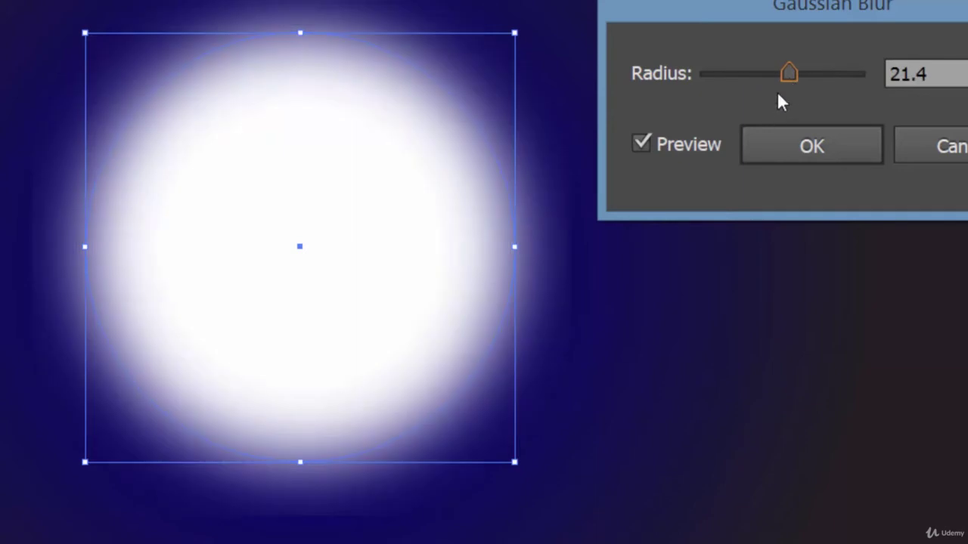
pyautogui.moveTo(775, 74)
pyautogui.mouseDown()
pyautogui.moveTo(877, 76)
pyautogui.moveTo(775, 81)
pyautogui.mouseUp()
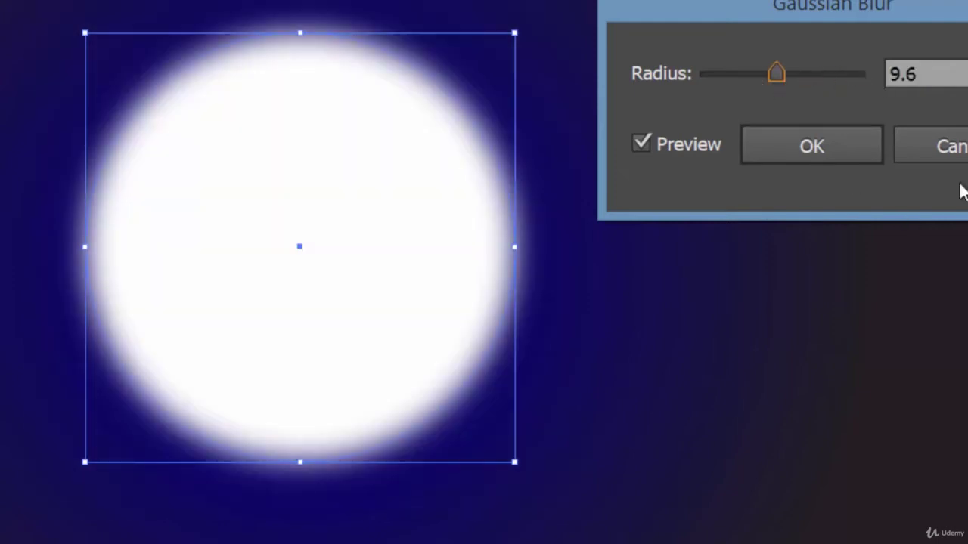
pyautogui.click(945, 146)
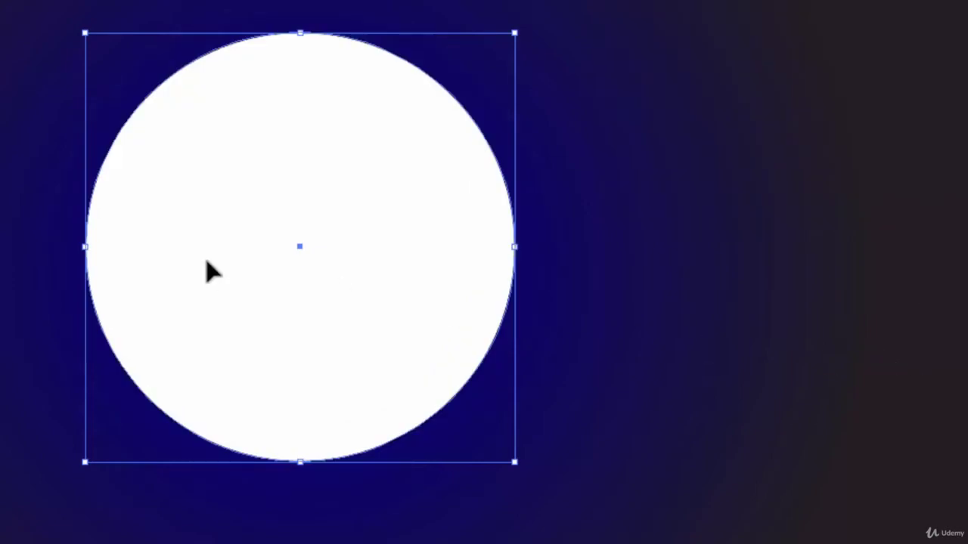
# Step: Copy the white circle and paste the duplicate in front of the original
pyautogui.click(55, 13)
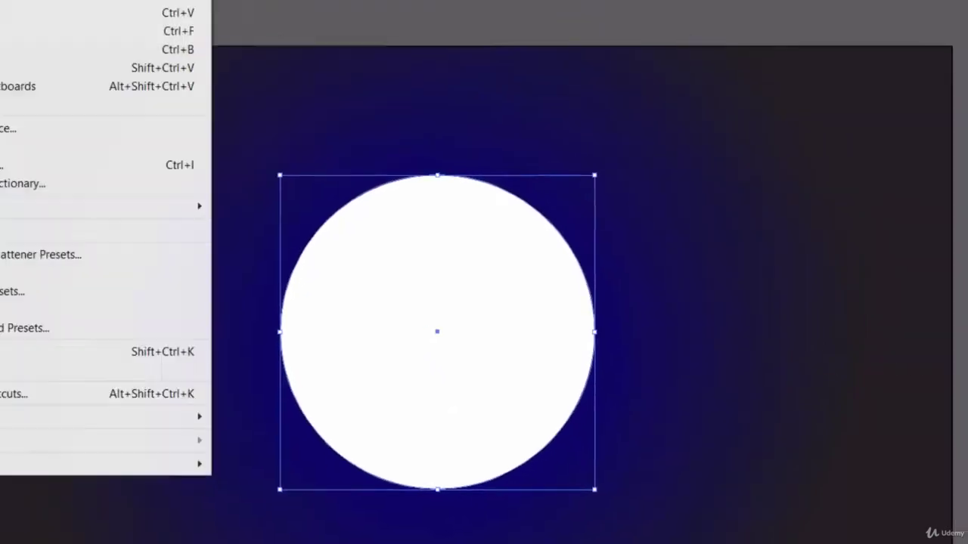
pyautogui.click(578, 5)
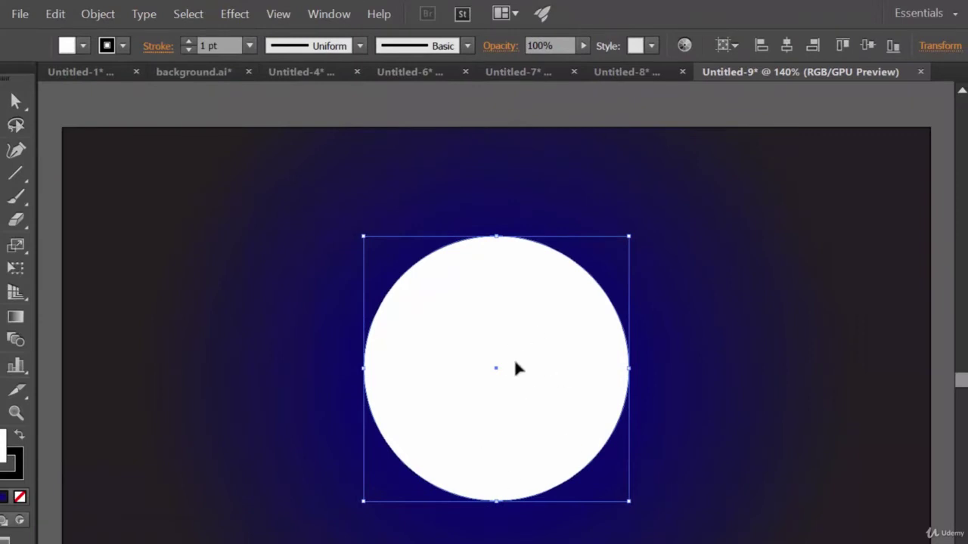
pyautogui.click(56, 20)
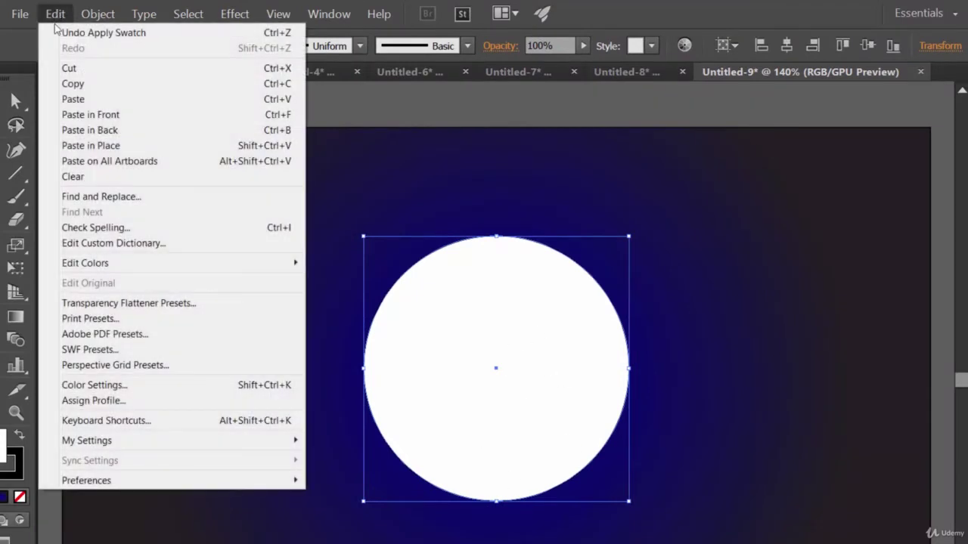
pyautogui.click(74, 85)
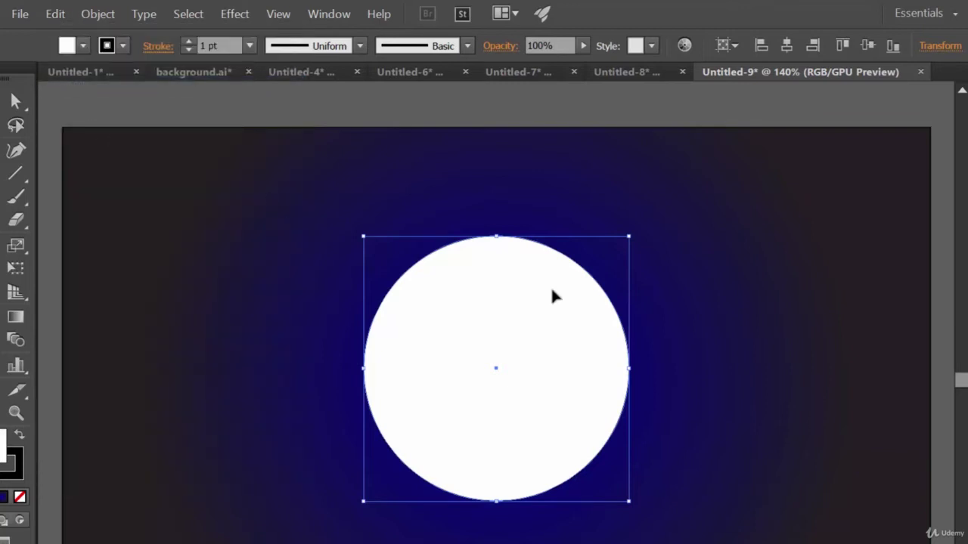
pyautogui.click(50, 21)
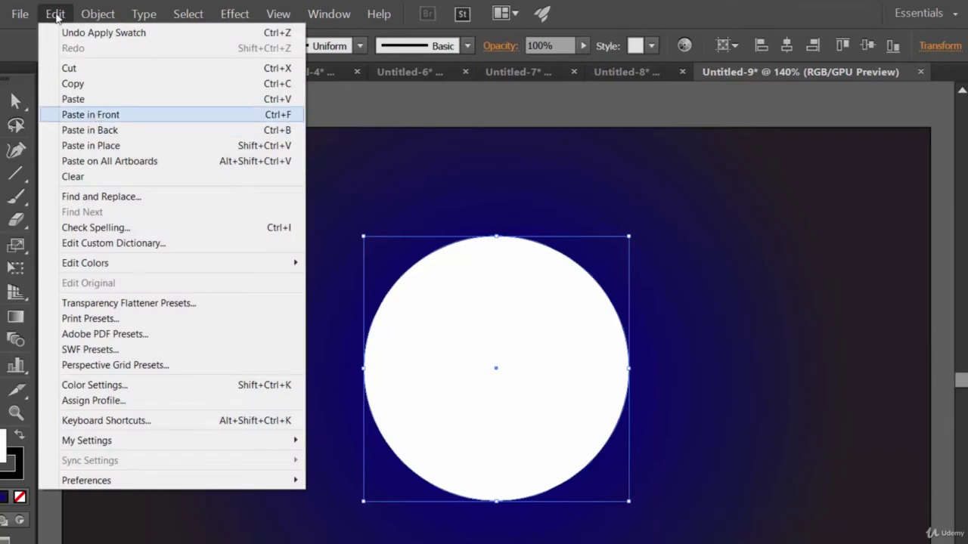
pyautogui.click(110, 115)
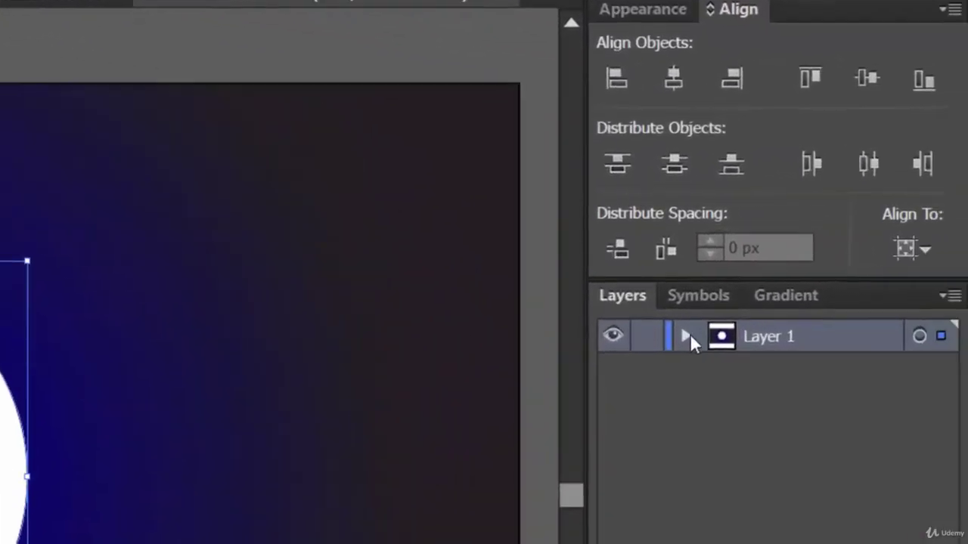
# Step: Expand Layer 1 to show its objects and select the uppermost of the two circle paths on the artboard
pyautogui.click(689, 334)
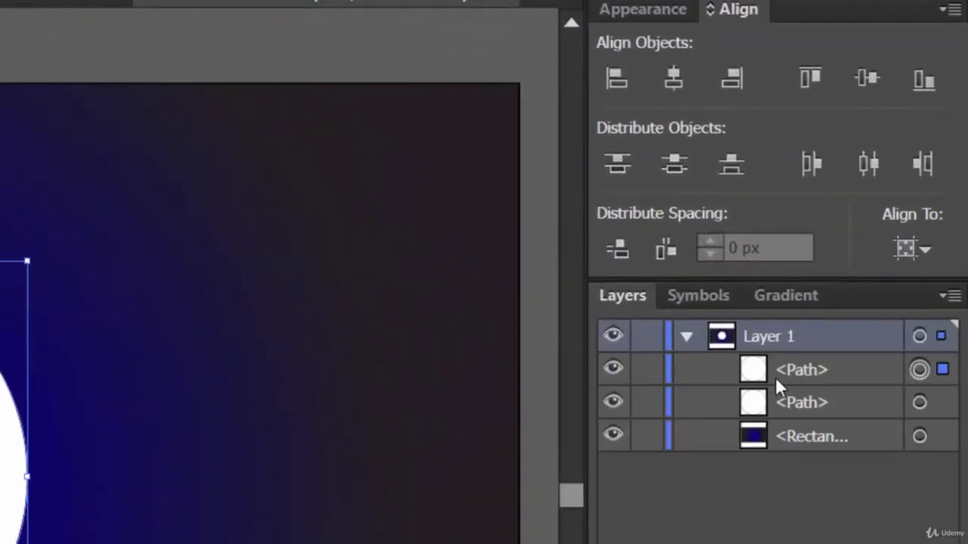
pyautogui.click(616, 367)
pyautogui.click(616, 366)
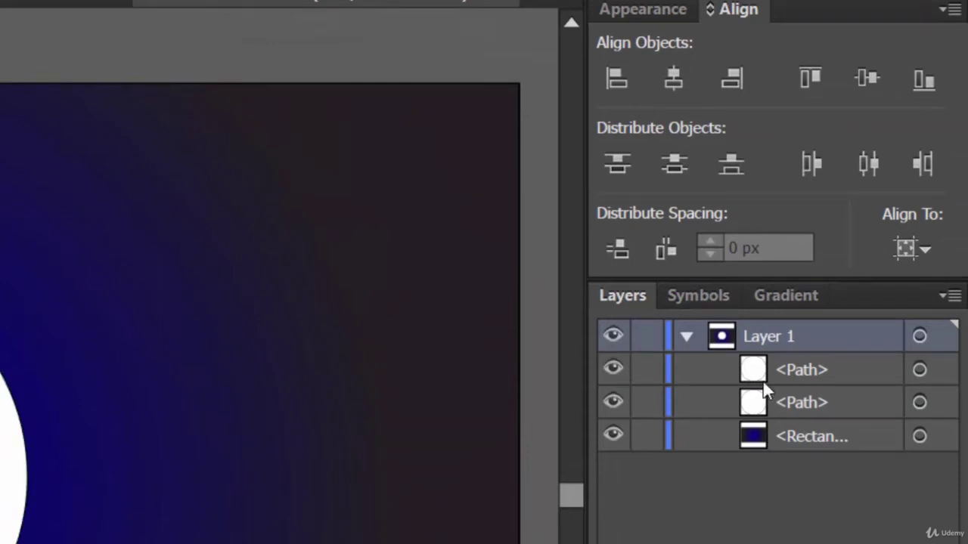
pyautogui.click(816, 371)
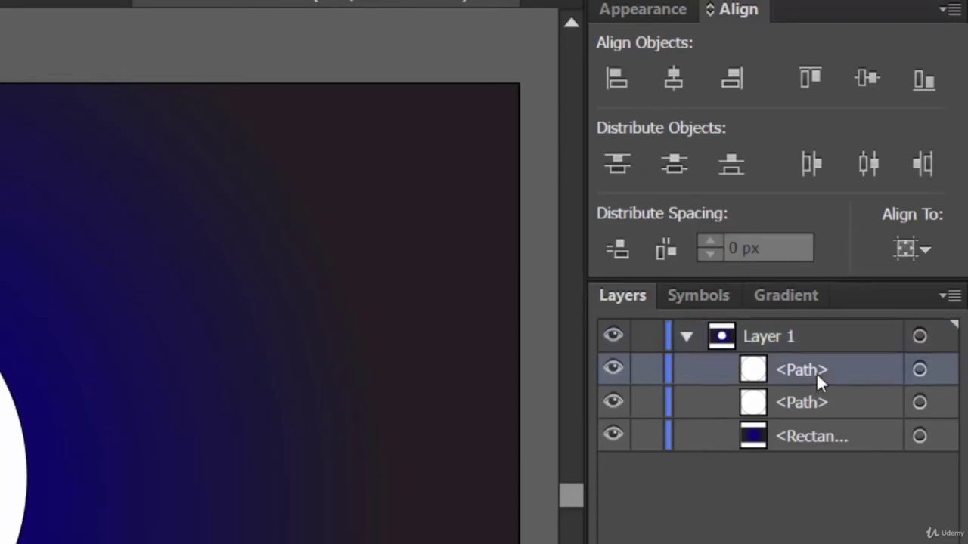
pyautogui.click(938, 371)
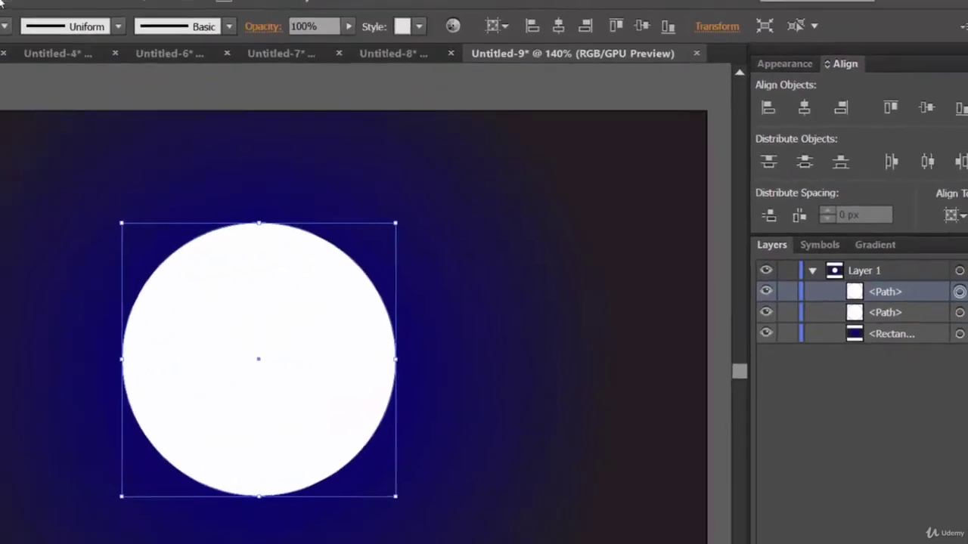
# Step: Apply a Gaussian Blur effect with an 8.3 pixel radius to the upper white circle, with the preview turned on
pyautogui.click(1, 3)
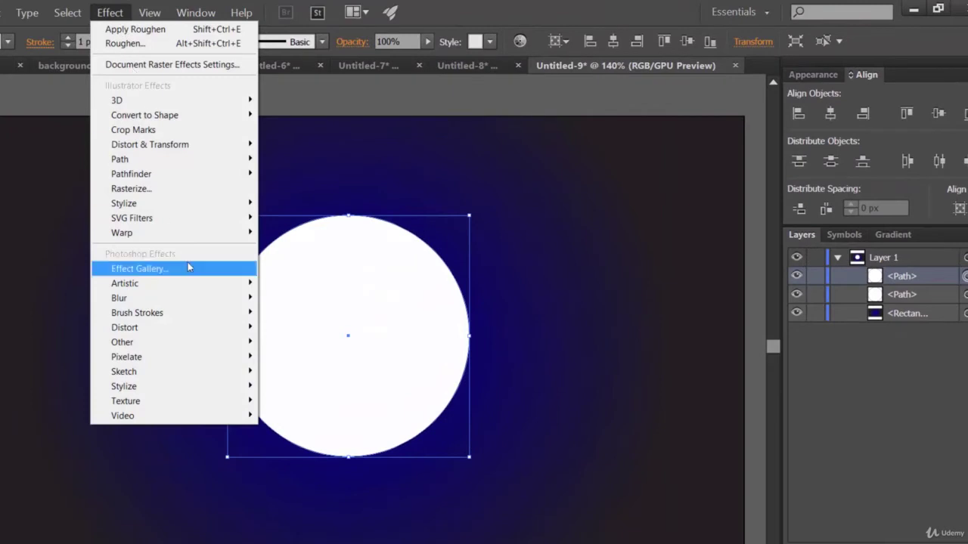
pyautogui.moveTo(199, 298)
pyautogui.click(301, 298)
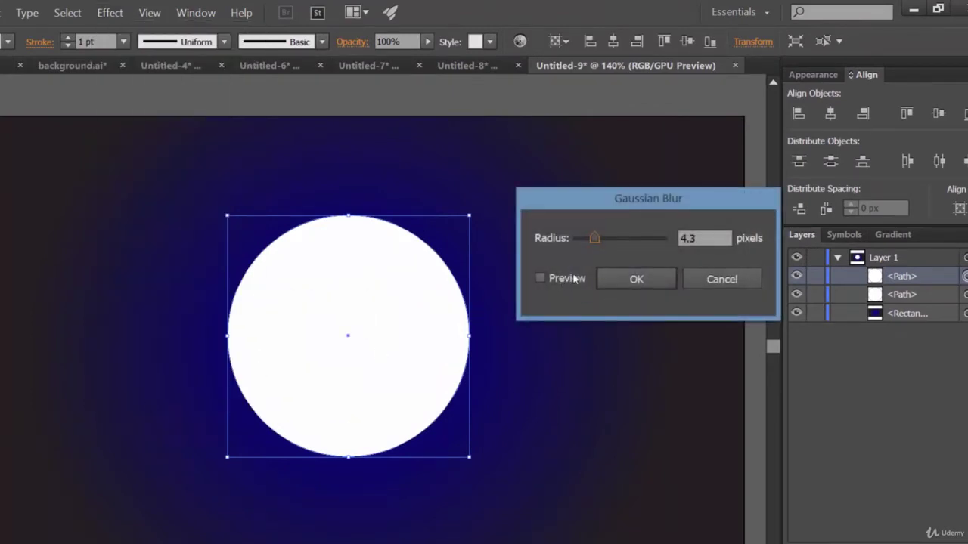
pyautogui.click(574, 279)
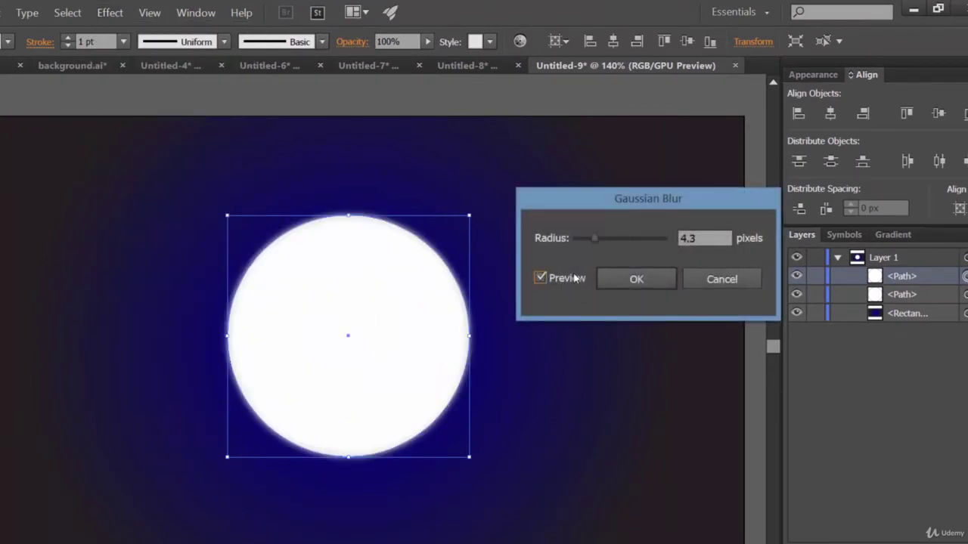
pyautogui.click(605, 238)
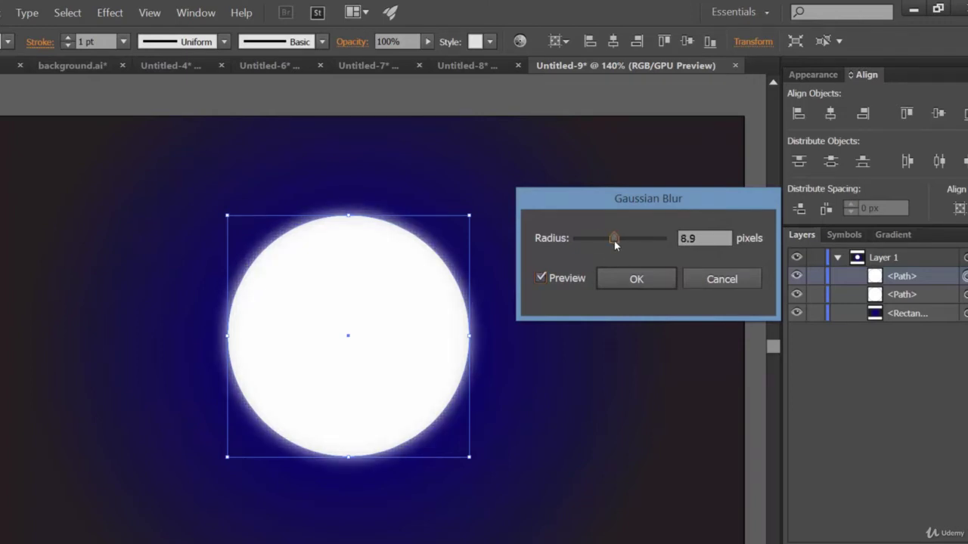
pyautogui.click(630, 240)
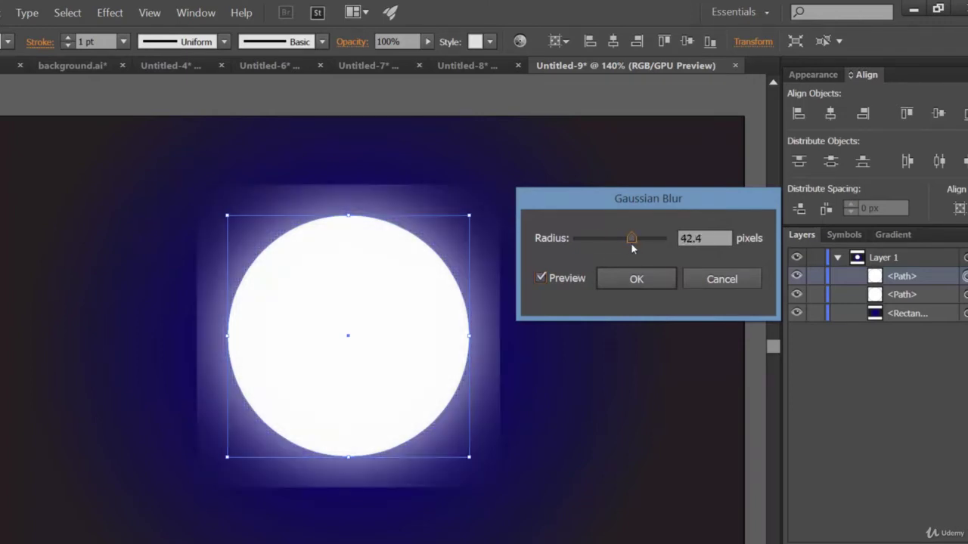
pyautogui.moveTo(630, 242); pyautogui.dragTo(609, 245)
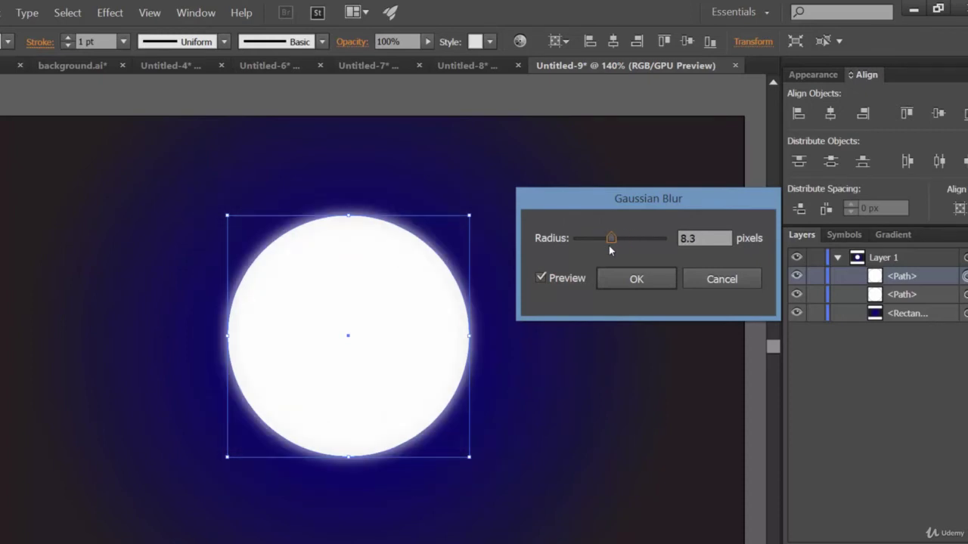
pyautogui.moveTo(611, 244)
pyautogui.mouseDown()
pyautogui.moveTo(622, 242)
pyautogui.moveTo(611, 242)
pyautogui.mouseUp()
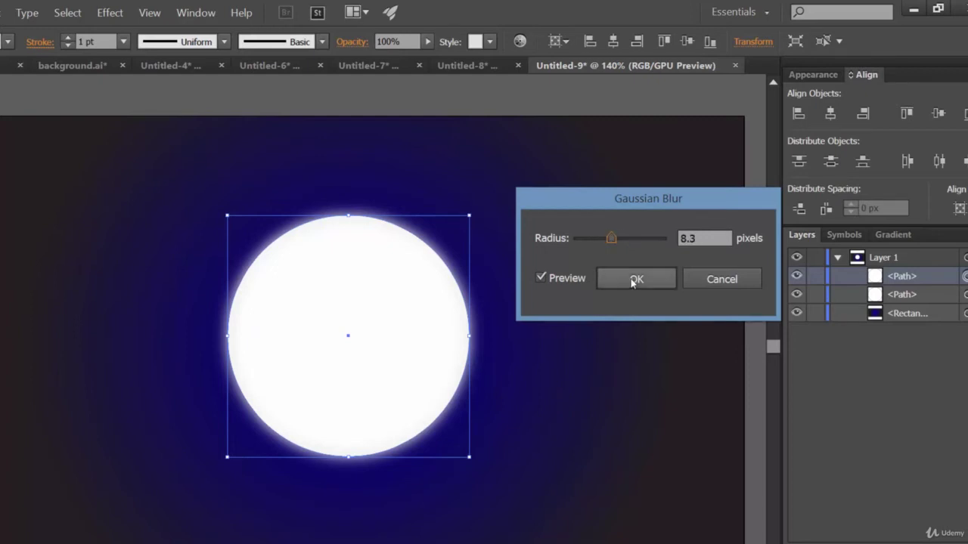
pyautogui.click(634, 281)
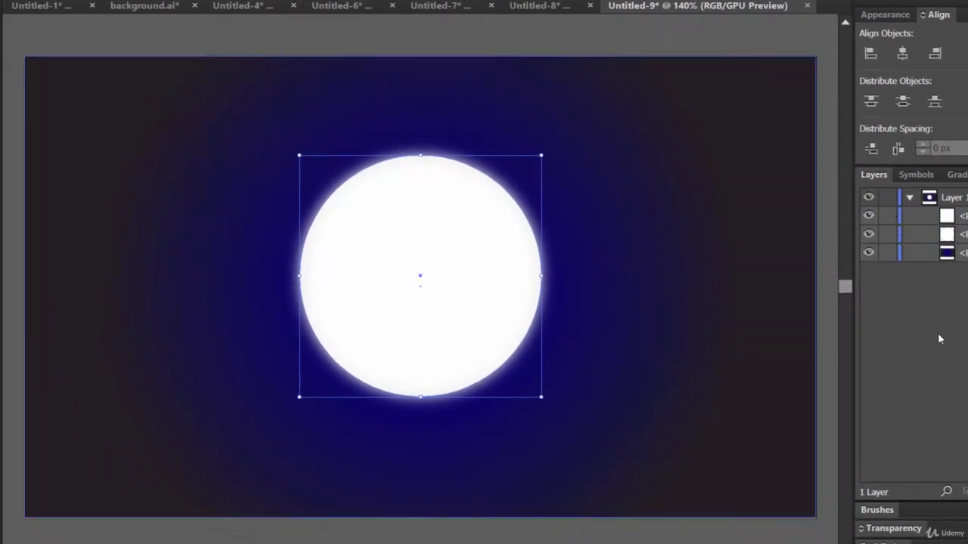
# Step: Lock the blurred upper circle path in Layer 1 and clear the selection on the artboard
pyautogui.click(887, 215)
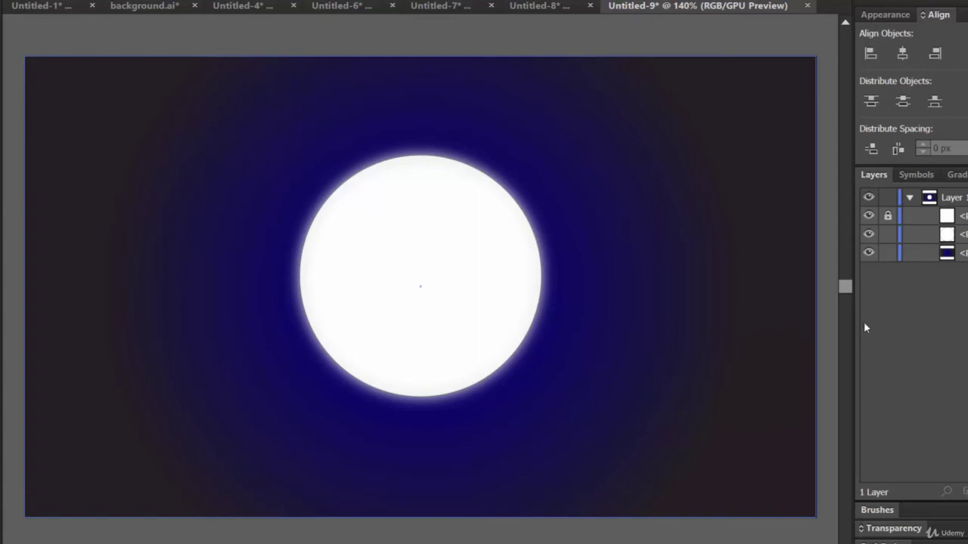
pyautogui.click(828, 328)
pyautogui.hotkey('alt', 'f')
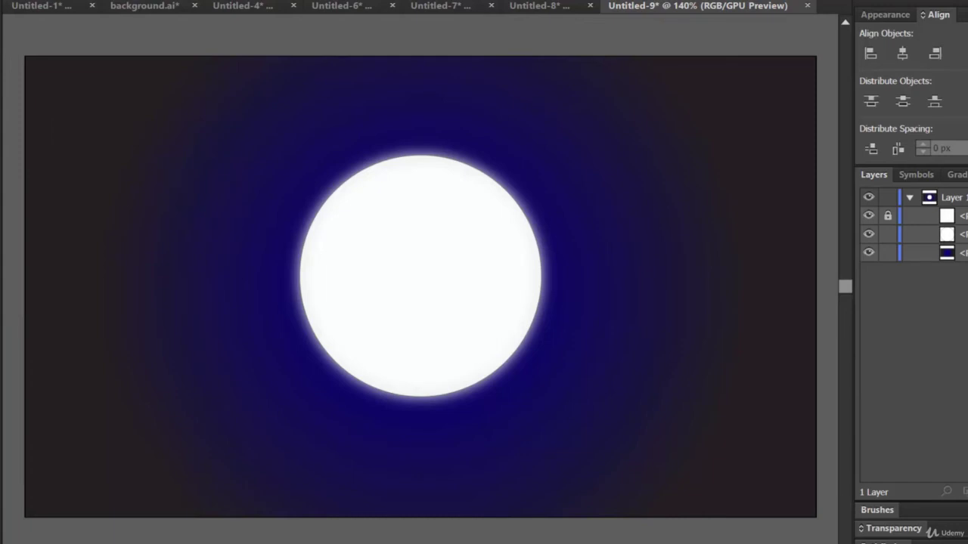
pyautogui.click(179, 0)
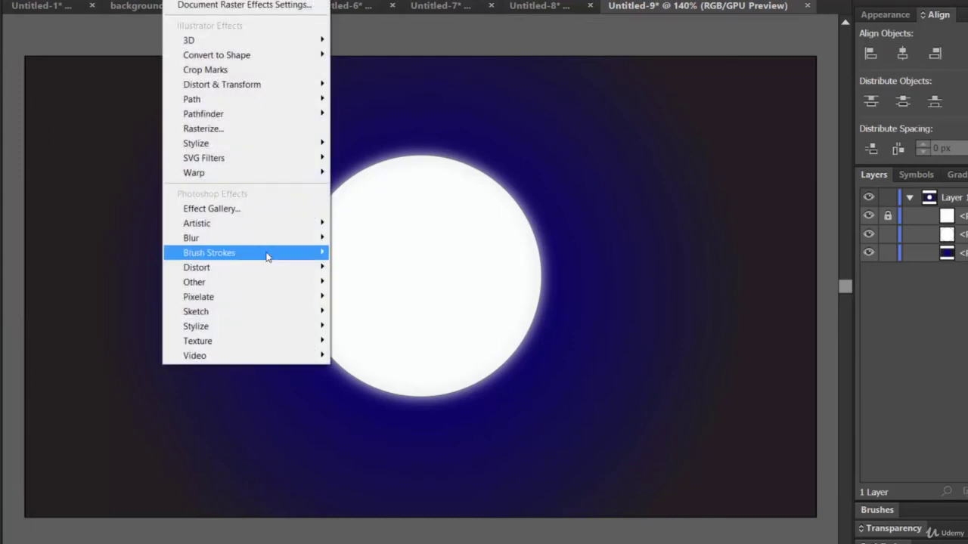
pyautogui.moveTo(259, 240)
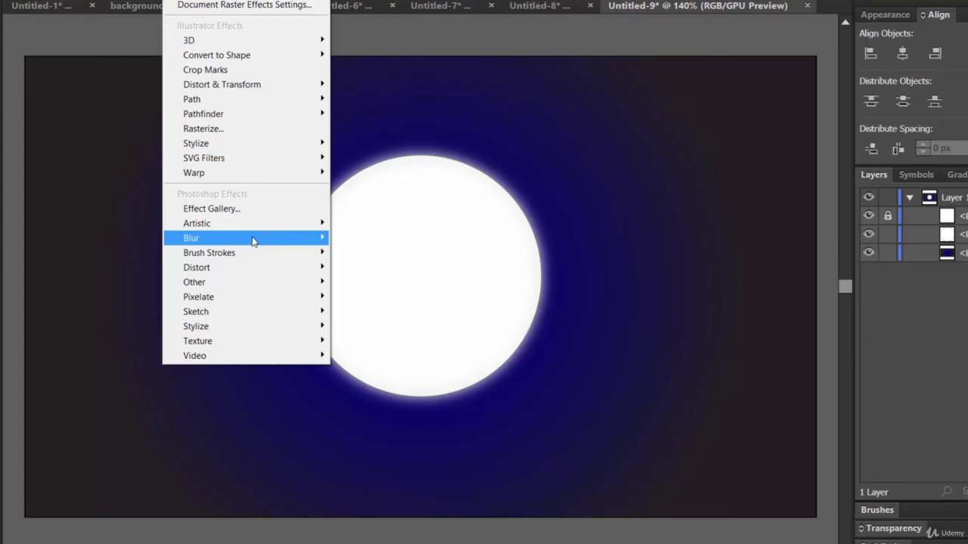
pyautogui.moveTo(200, 240)
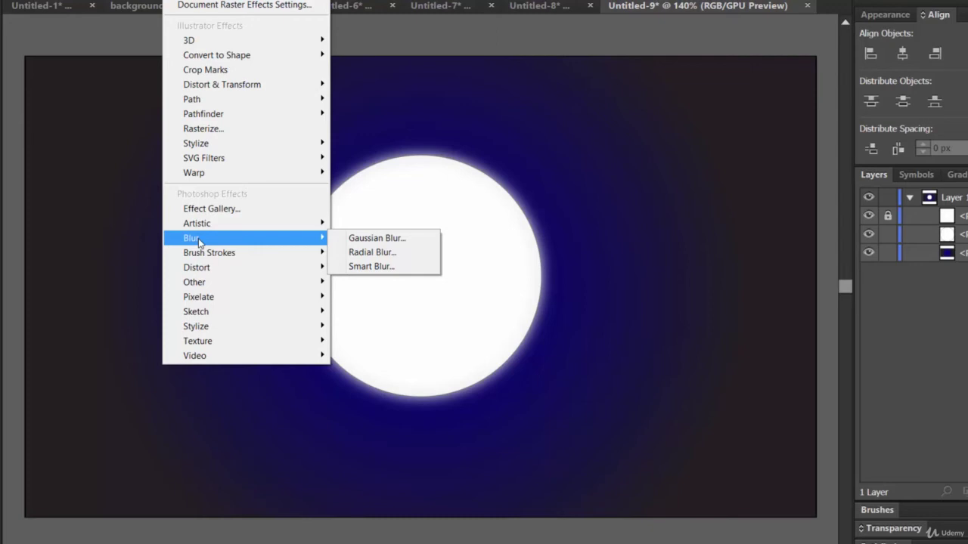
pyautogui.press('Escape')
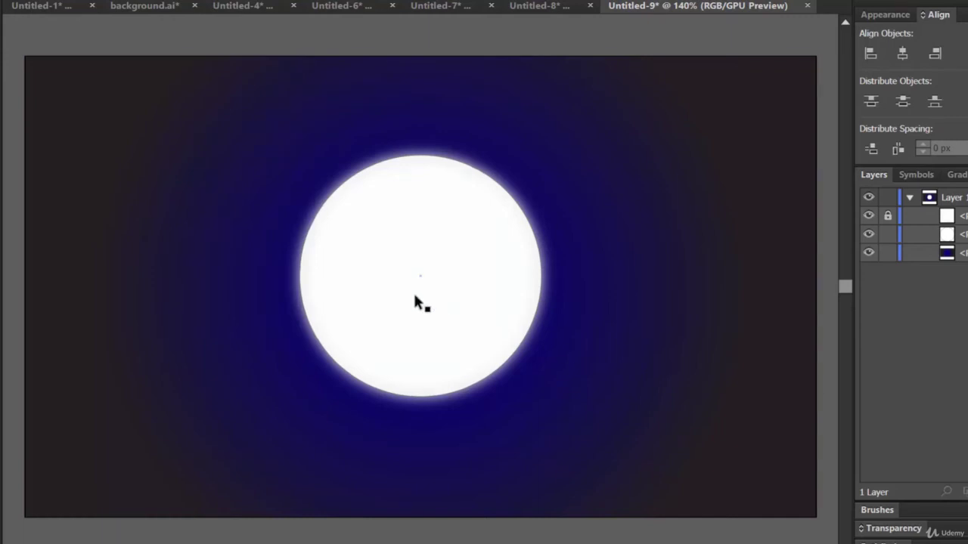
pyautogui.click(456, 296)
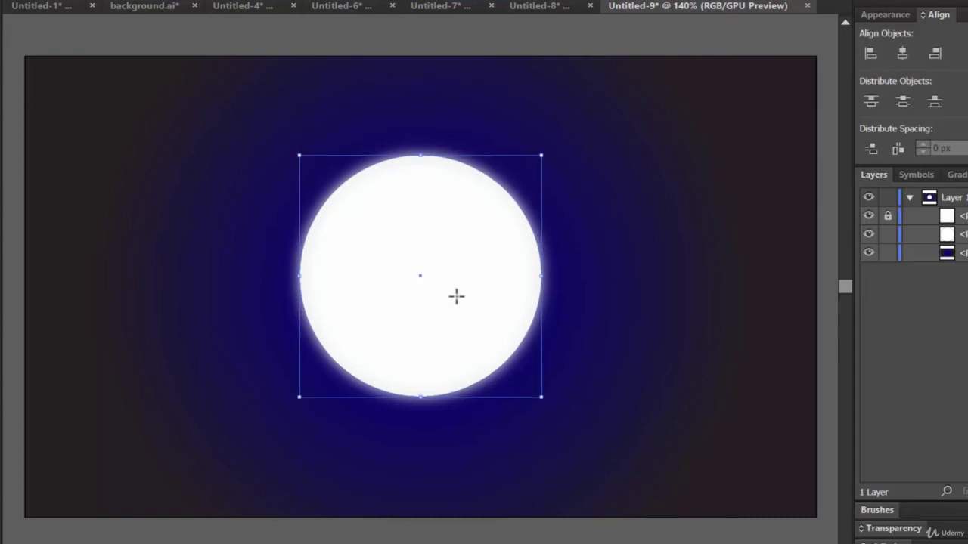
pyautogui.click(639, 34)
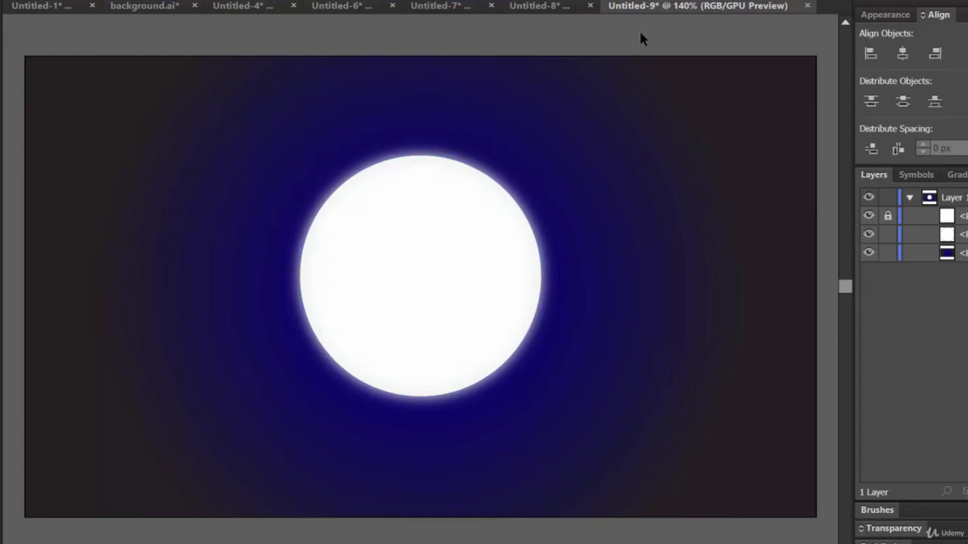